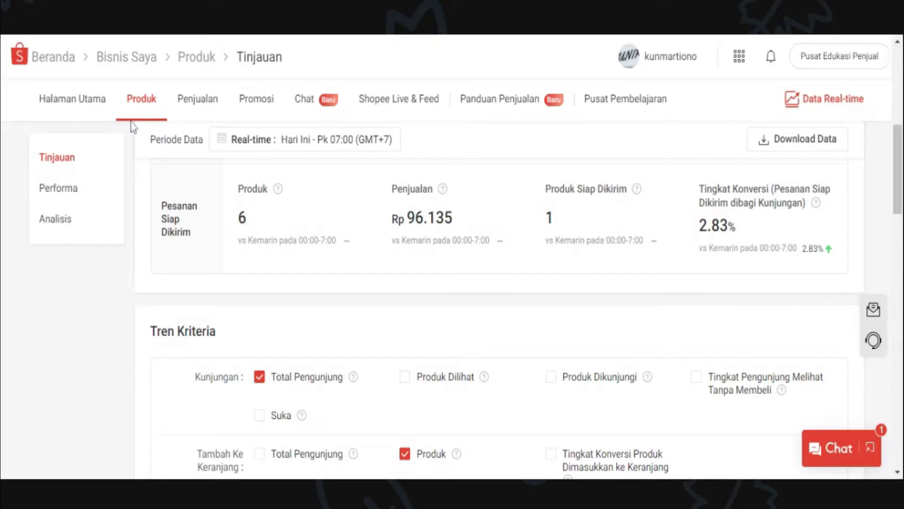
Inspect the Periode Data choices, including the Per Hari calendar, and close them without picking a period
{"action": "left_click", "coordinate": [344, 150]}
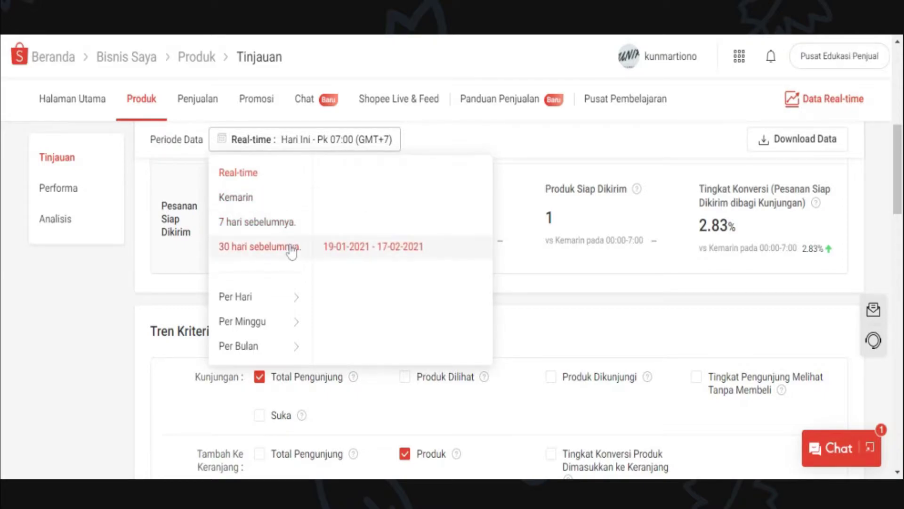
{"action": "mouse_move", "coordinate": [251, 315]}
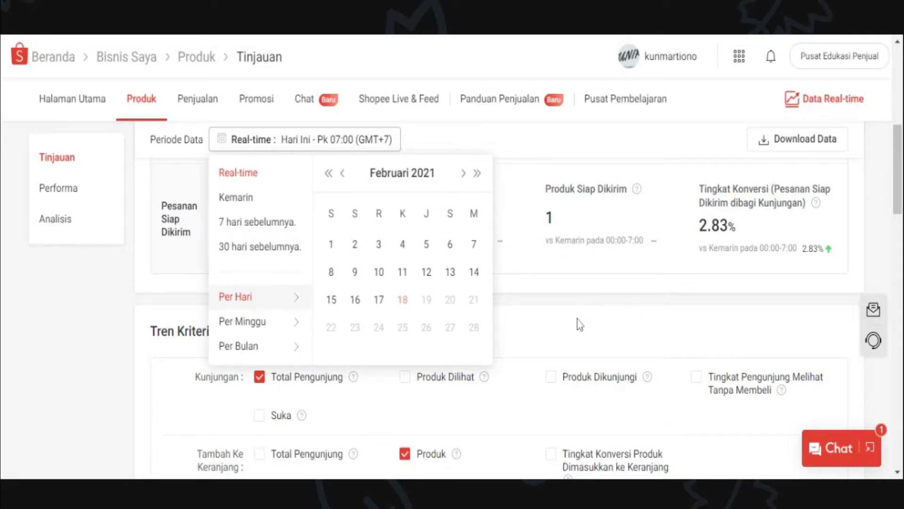
{"action": "left_click", "coordinate": [527, 146]}
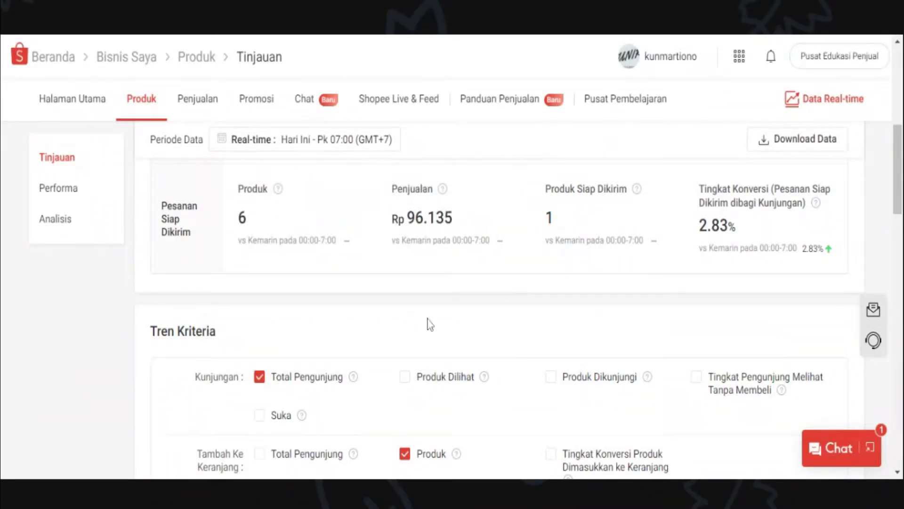
Examine the Kunjungan metrics in Tinjauan Produk and read the explanations of visitors, product views, visited products and bounce rate
{"action": "scroll", "coordinate": [393, 322], "scroll_direction": "up", "scroll_amount": 5}
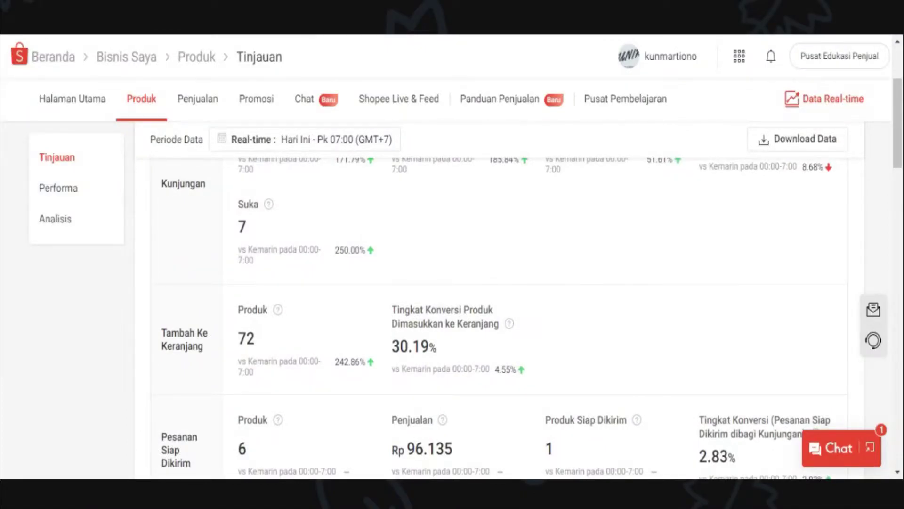
{"action": "scroll", "coordinate": [395, 323], "scroll_direction": "up", "scroll_amount": 4}
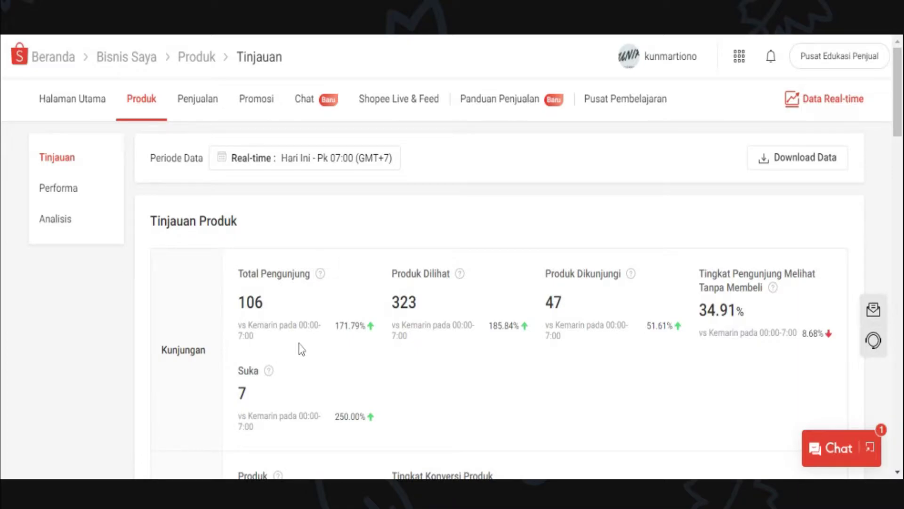
{"action": "mouse_move", "coordinate": [323, 278]}
{"action": "scroll", "coordinate": [292, 347], "scroll_direction": "down", "scroll_amount": 2}
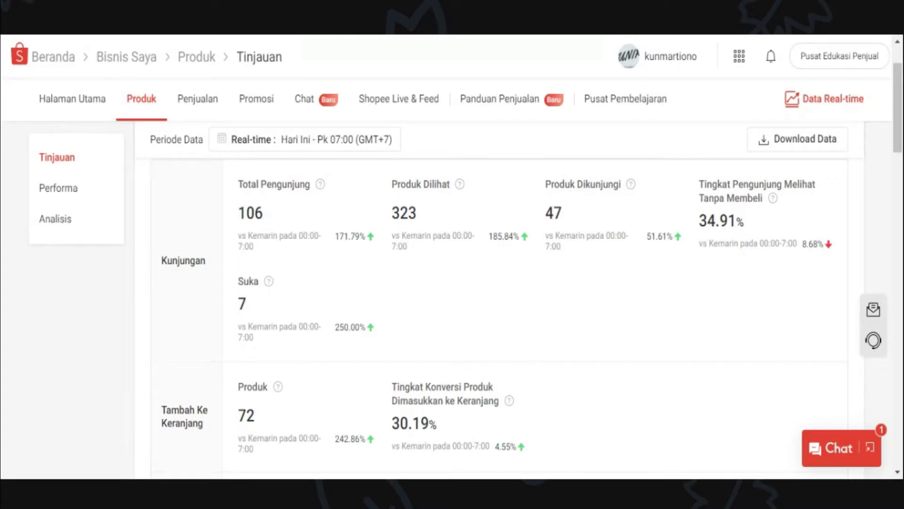
{"action": "mouse_move", "coordinate": [460, 191]}
{"action": "mouse_move", "coordinate": [632, 188]}
{"action": "mouse_move", "coordinate": [772, 202]}
Review the Tambah Ke Keranjang and Pesanan Siap Dikirim metrics, including the conversion rate explanation, and compare them with Kunjungan
{"action": "scroll", "coordinate": [267, 309], "scroll_direction": "down", "scroll_amount": 2}
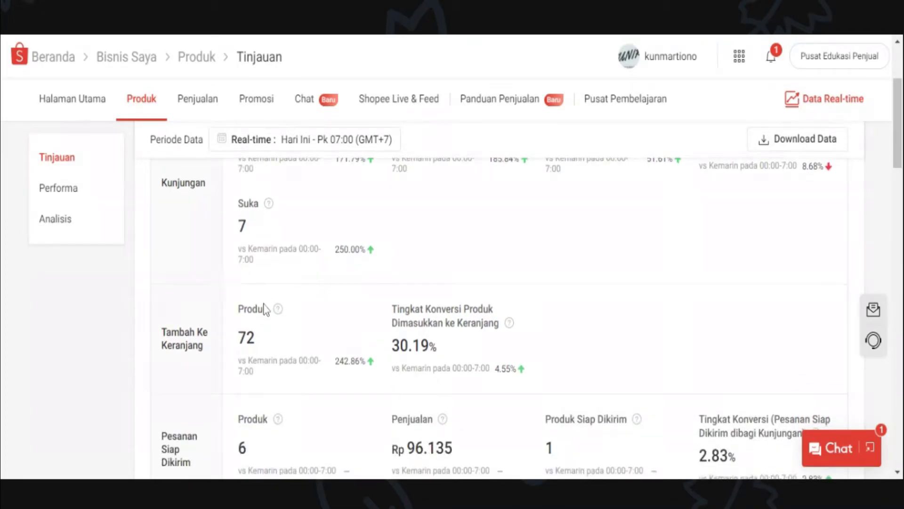
{"action": "scroll", "coordinate": [267, 310], "scroll_direction": "down", "scroll_amount": 4}
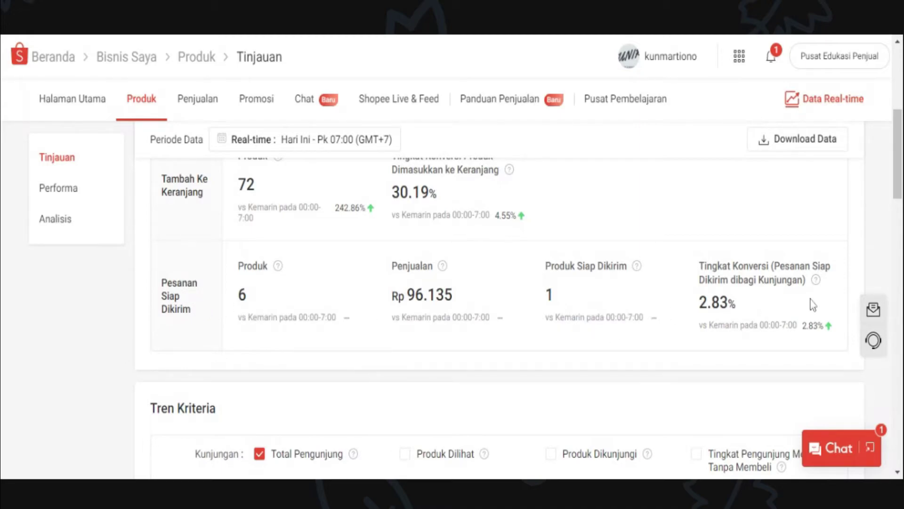
{"action": "mouse_move", "coordinate": [815, 285]}
{"action": "mouse_move", "coordinate": [815, 285]}
{"action": "scroll", "coordinate": [325, 334], "scroll_direction": "up", "scroll_amount": 6}
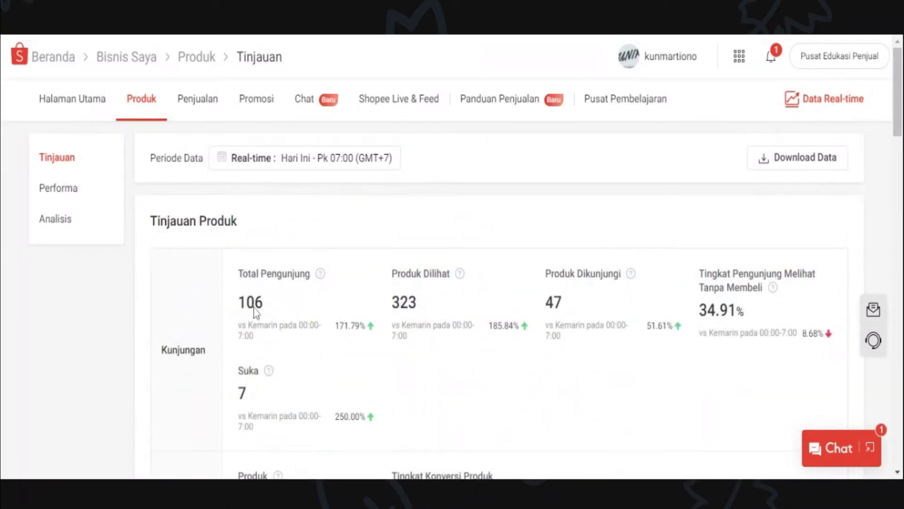
{"action": "scroll", "coordinate": [255, 313], "scroll_direction": "down", "scroll_amount": 6}
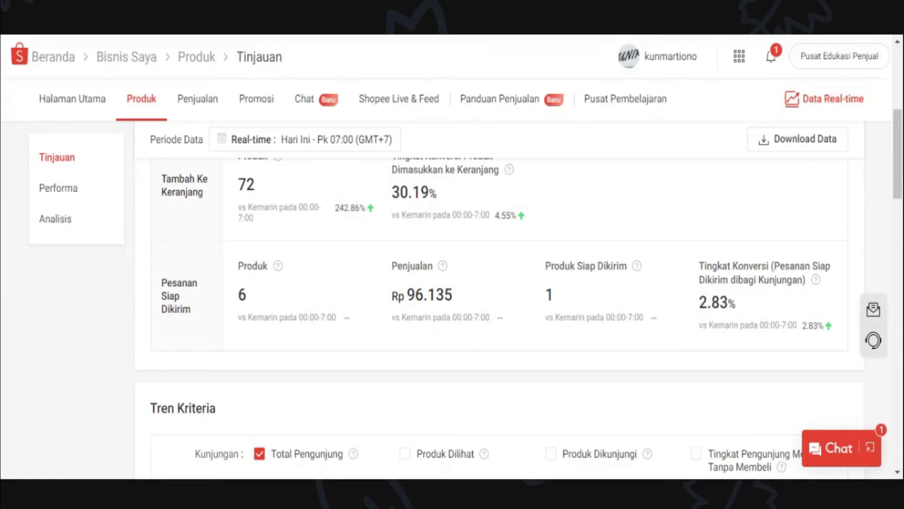
{"action": "scroll", "coordinate": [564, 317], "scroll_direction": "up", "scroll_amount": 3}
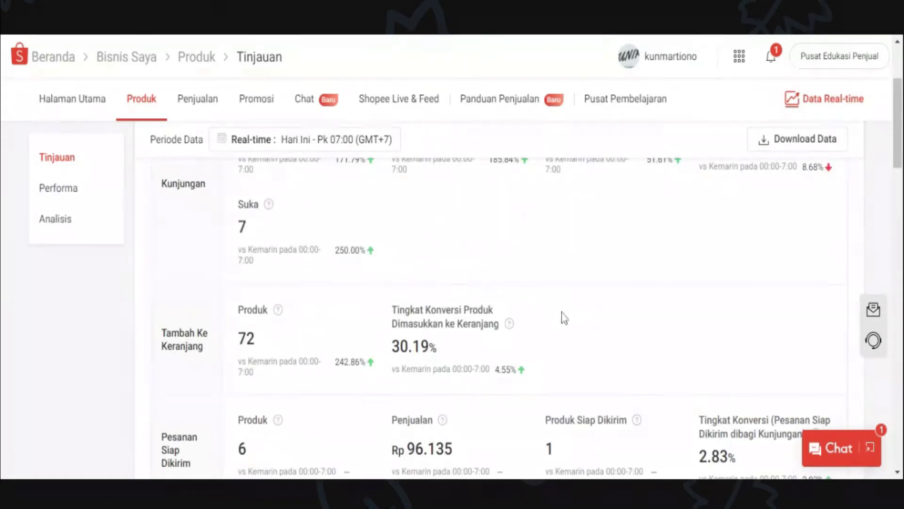
Examine the Tren Kriteria options and read the hourly values on the trend chart
{"action": "scroll", "coordinate": [563, 317], "scroll_direction": "down", "scroll_amount": 7}
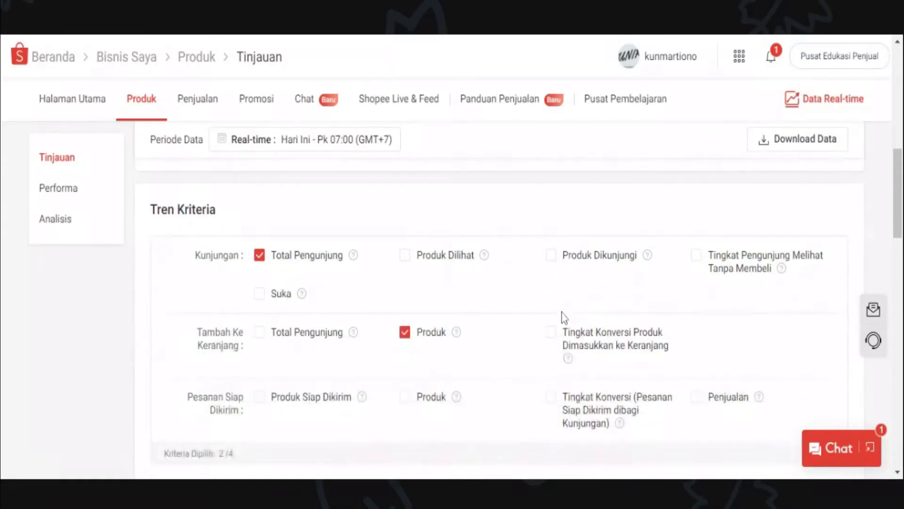
{"action": "scroll", "coordinate": [564, 317], "scroll_direction": "down", "scroll_amount": 4}
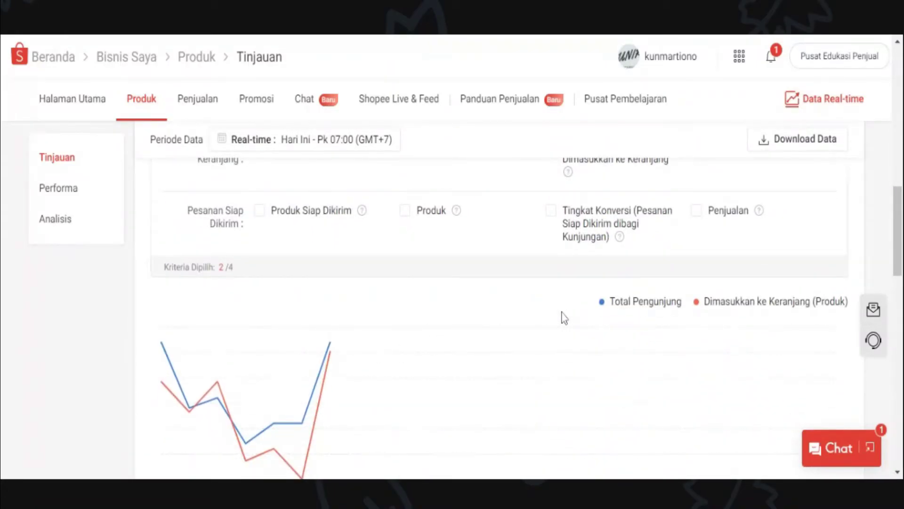
{"action": "scroll", "coordinate": [564, 317], "scroll_direction": "down", "scroll_amount": 3}
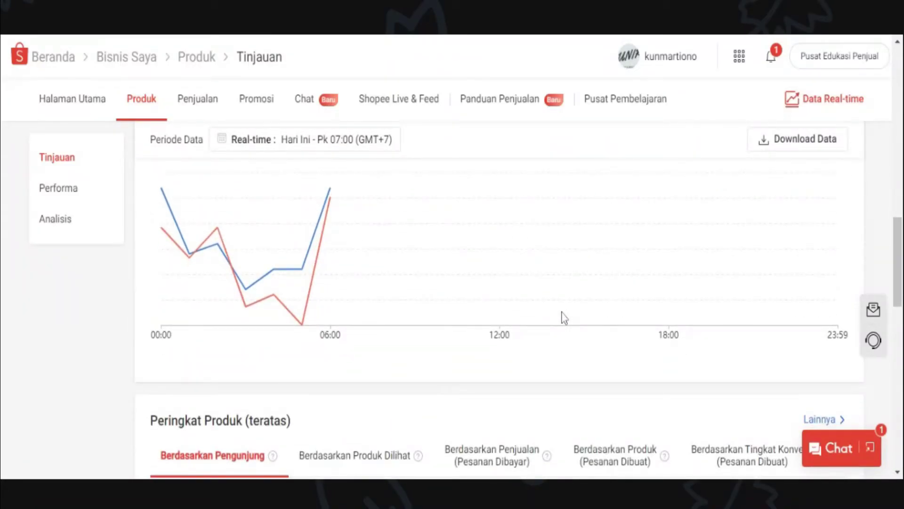
{"action": "mouse_move", "coordinate": [166, 197]}
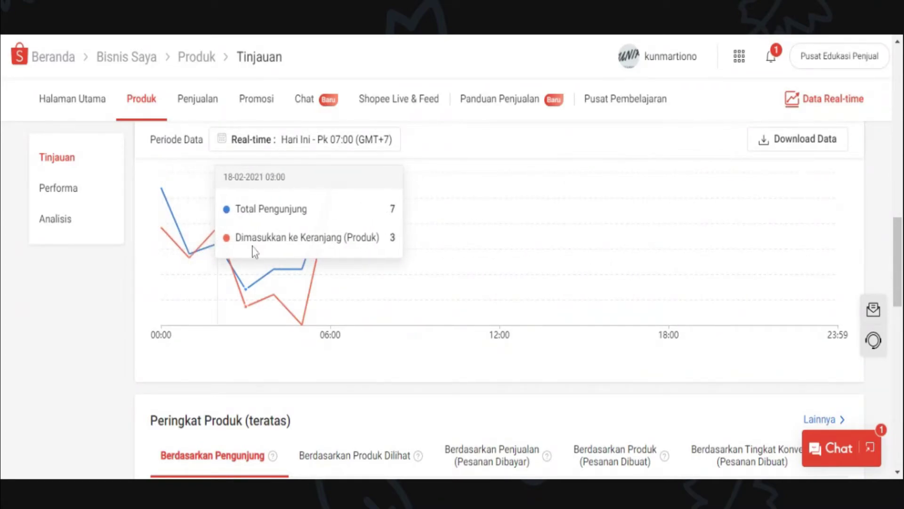
Add Produk Dilihat and Produk Siap Dikirim to the trend criteria and inspect their lines on the chart
{"action": "scroll", "coordinate": [409, 288], "scroll_direction": "up", "scroll_amount": 4}
{"action": "scroll", "coordinate": [410, 288], "scroll_direction": "up", "scroll_amount": 2}
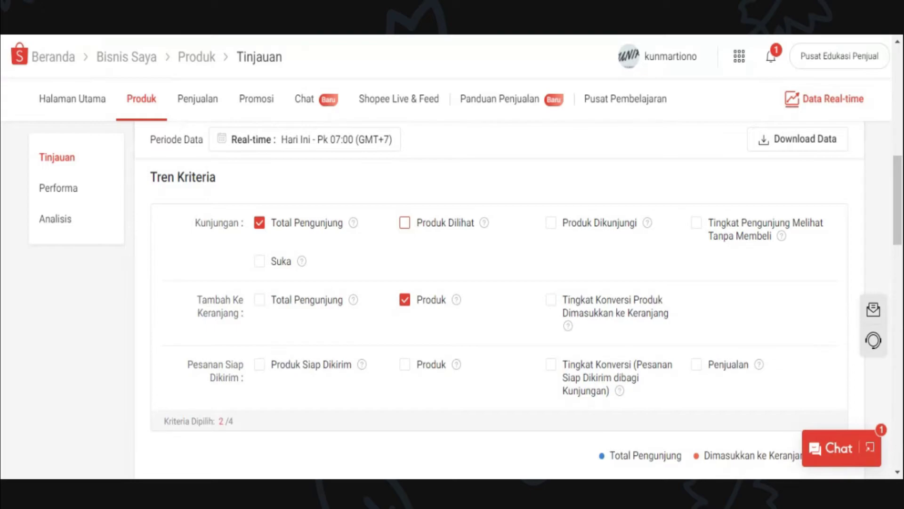
{"action": "left_click", "coordinate": [405, 223]}
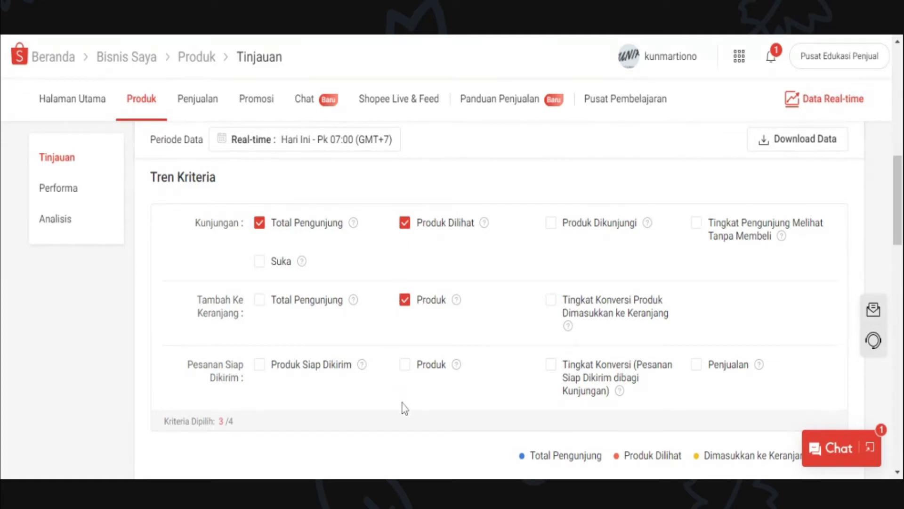
{"action": "left_click", "coordinate": [260, 365]}
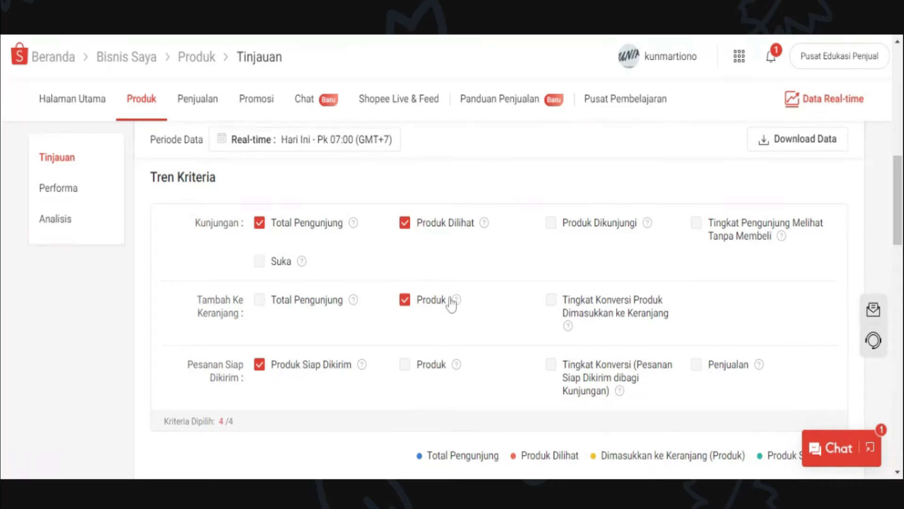
{"action": "scroll", "coordinate": [451, 304], "scroll_direction": "down", "scroll_amount": 5}
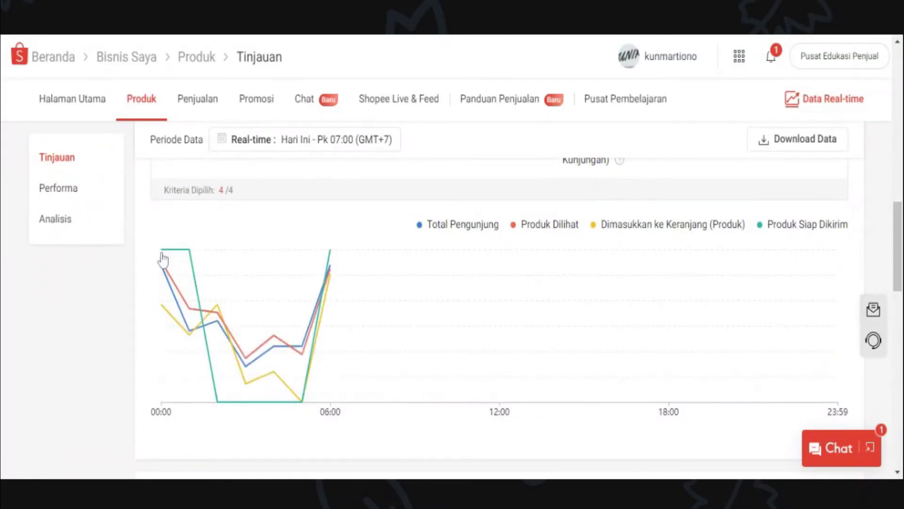
{"action": "mouse_move", "coordinate": [168, 259]}
Review the top product ranking by visitors from the first through the tenth product
{"action": "scroll", "coordinate": [467, 311], "scroll_direction": "down", "scroll_amount": 3}
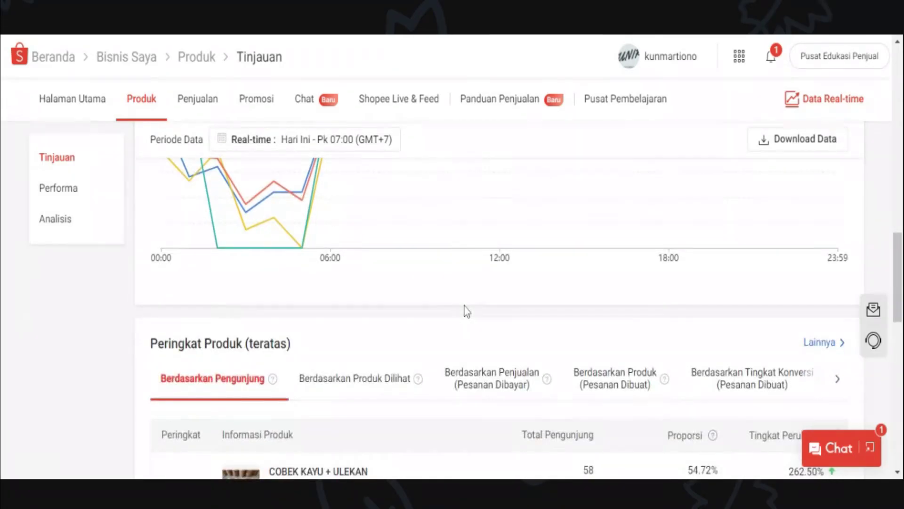
{"action": "scroll", "coordinate": [466, 310], "scroll_direction": "down", "scroll_amount": 3}
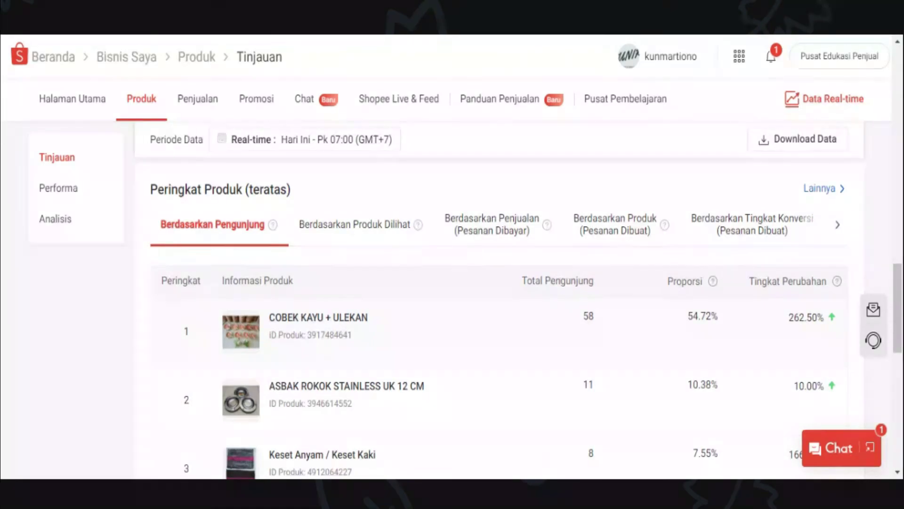
{"action": "scroll", "coordinate": [467, 309], "scroll_direction": "down", "scroll_amount": 2}
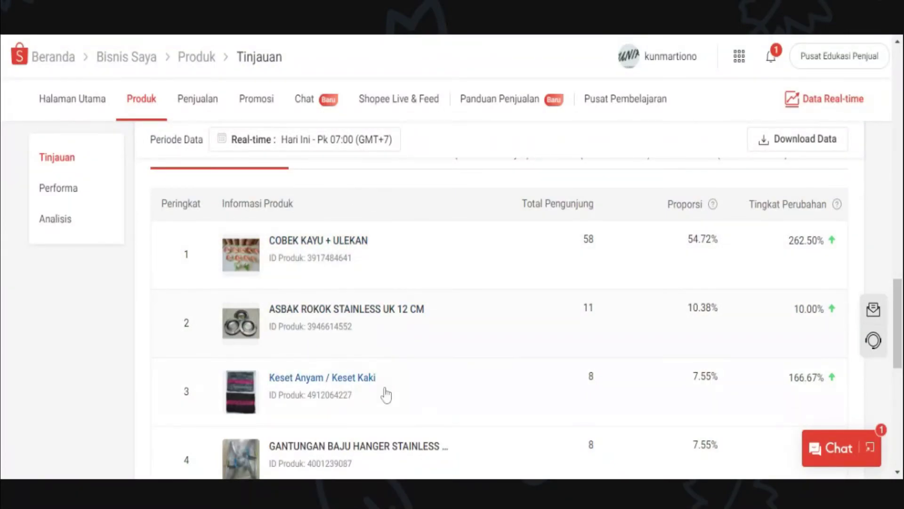
{"action": "scroll", "coordinate": [376, 404], "scroll_direction": "down", "scroll_amount": 3}
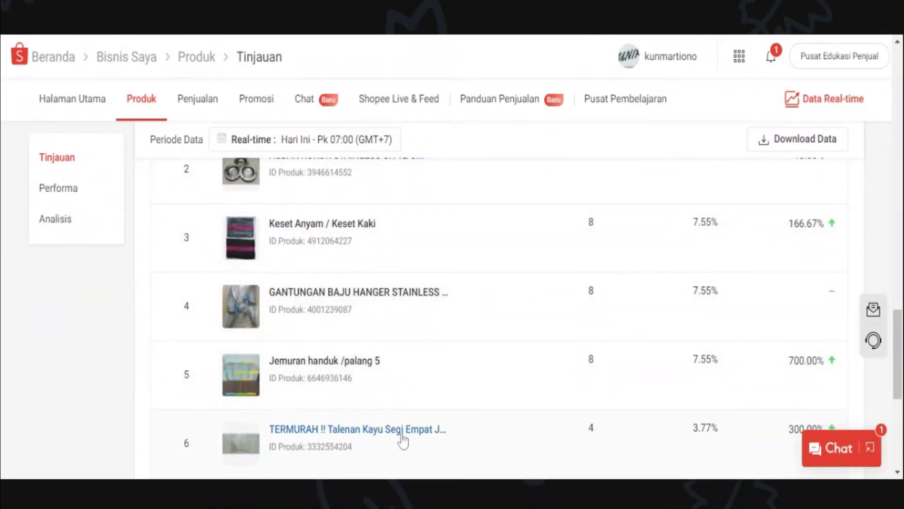
{"action": "scroll", "coordinate": [403, 440], "scroll_direction": "up", "scroll_amount": 5}
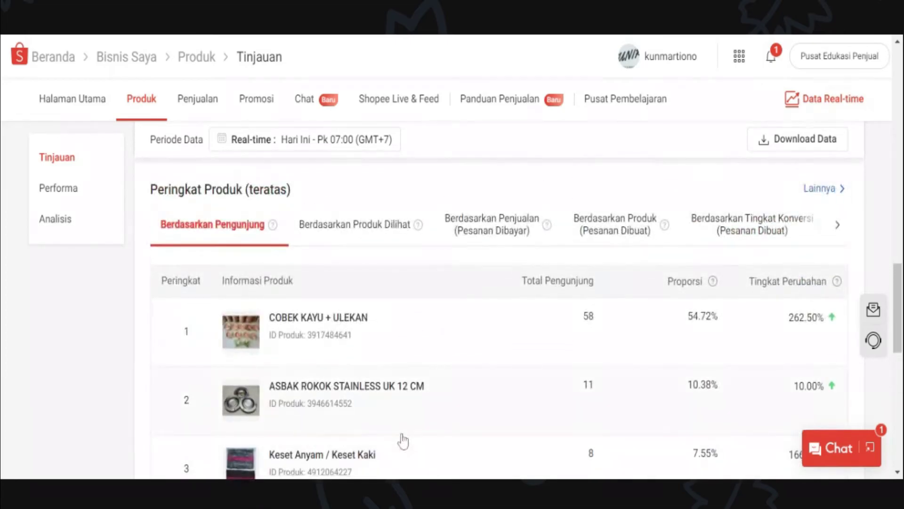
{"action": "scroll", "coordinate": [404, 438], "scroll_direction": "down", "scroll_amount": 2}
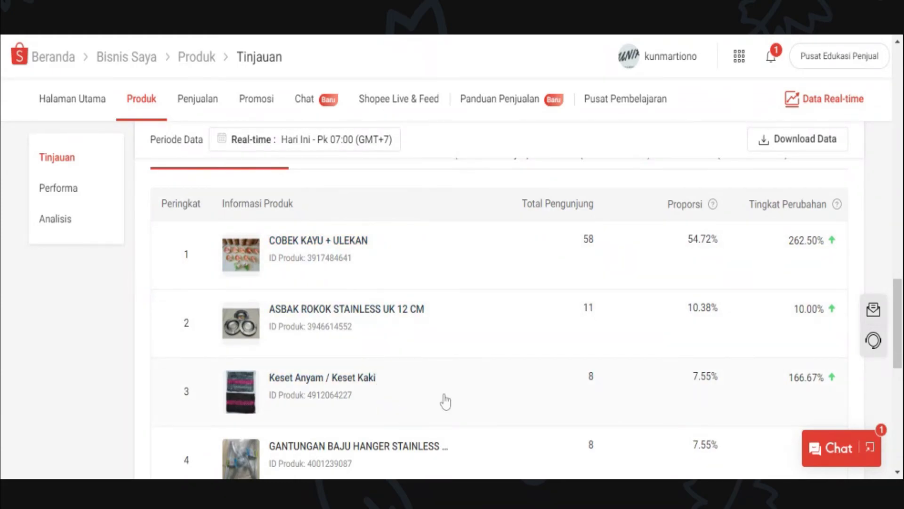
{"action": "scroll", "coordinate": [446, 398], "scroll_direction": "down", "scroll_amount": 9}
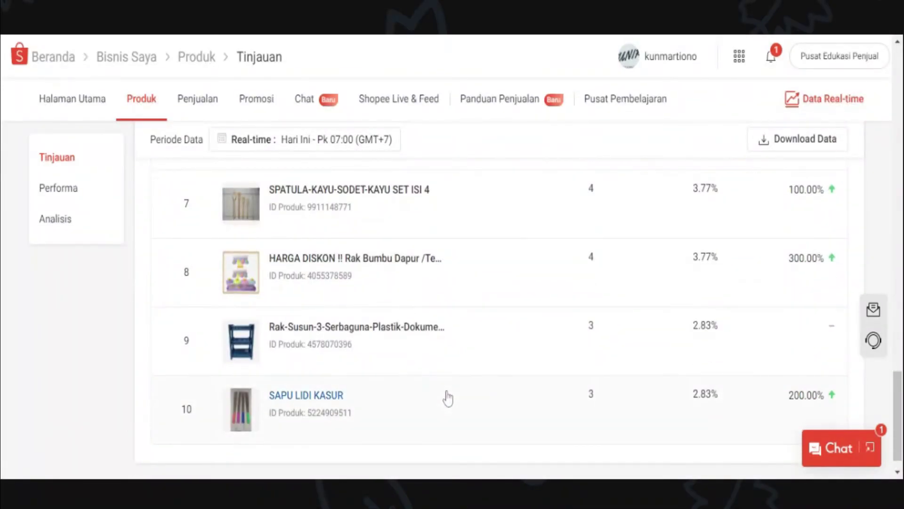
{"action": "scroll", "coordinate": [447, 398], "scroll_direction": "down", "scroll_amount": 1}
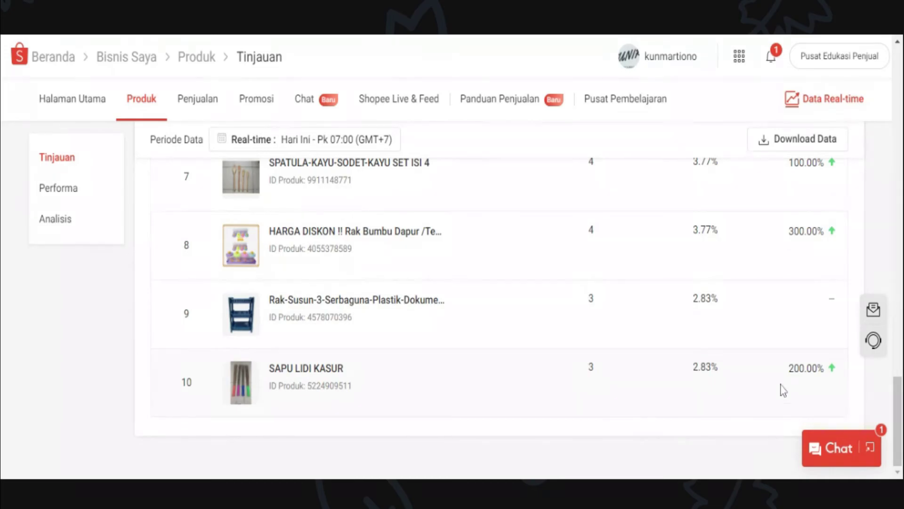
Read the explanation of Proporsi in the visitor ranking and compare the proportion and change rate across all ten products
{"action": "scroll", "coordinate": [749, 384], "scroll_direction": "up", "scroll_amount": 3}
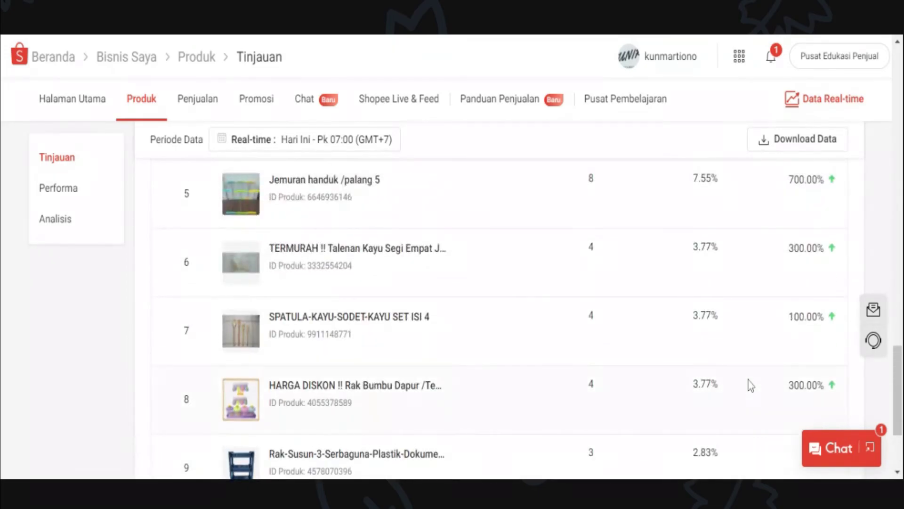
{"action": "scroll", "coordinate": [751, 386], "scroll_direction": "up", "scroll_amount": 2}
{"action": "scroll", "coordinate": [751, 385], "scroll_direction": "up", "scroll_amount": 5}
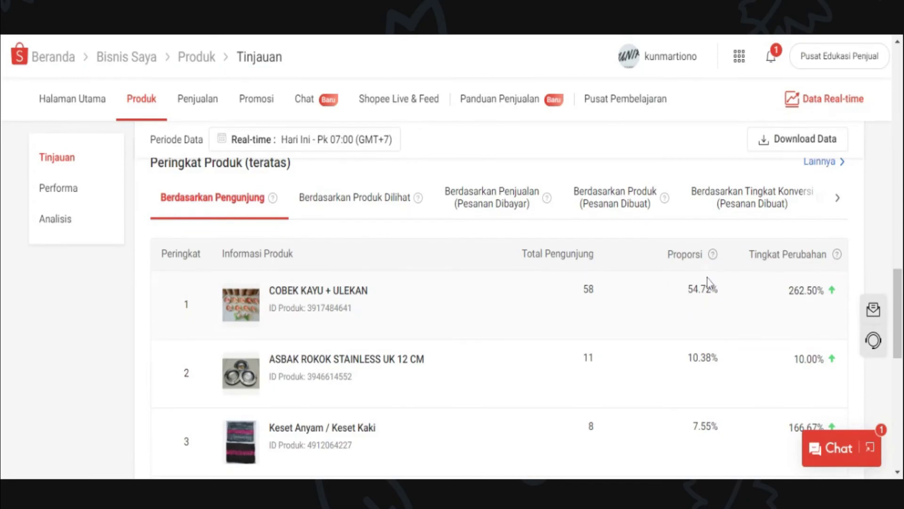
{"action": "mouse_move", "coordinate": [714, 258]}
{"action": "scroll", "coordinate": [729, 380], "scroll_direction": "down", "scroll_amount": 2}
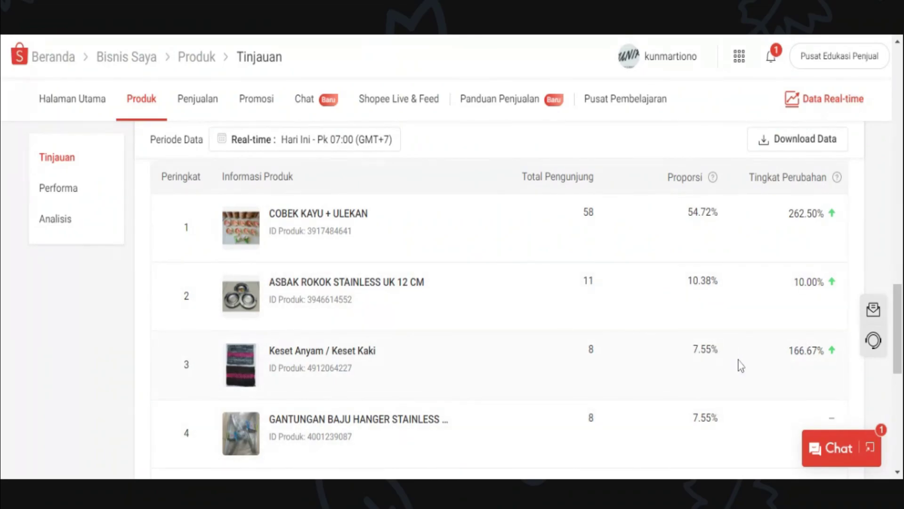
{"action": "scroll", "coordinate": [739, 365], "scroll_direction": "down", "scroll_amount": 5}
{"action": "scroll", "coordinate": [740, 365], "scroll_direction": "down", "scroll_amount": 1}
{"action": "scroll", "coordinate": [740, 365], "scroll_direction": "down", "scroll_amount": 3}
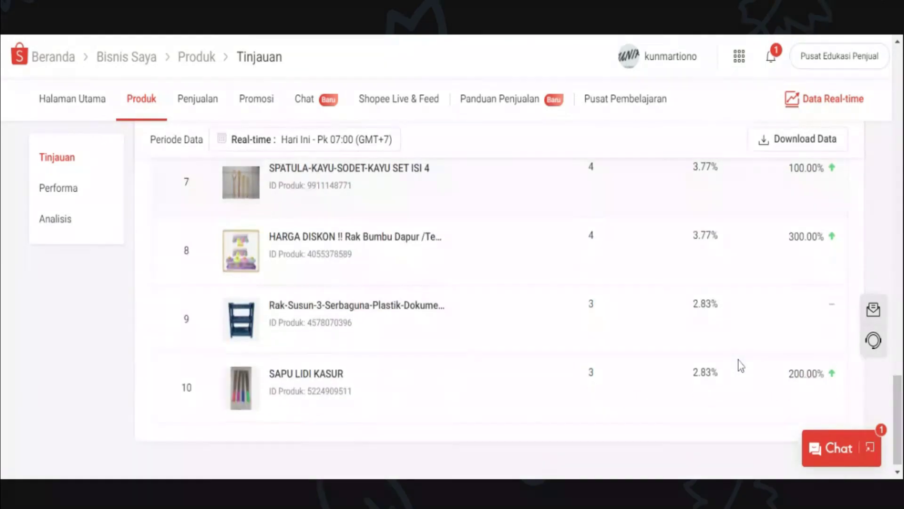